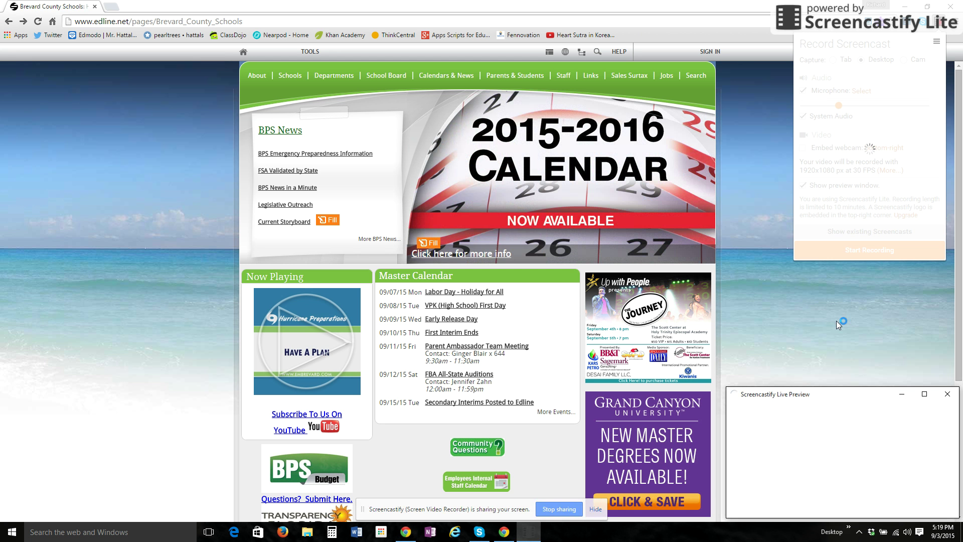
Dismiss the Screencastify popups on the Brevard County Schools homepage
click(902, 393)
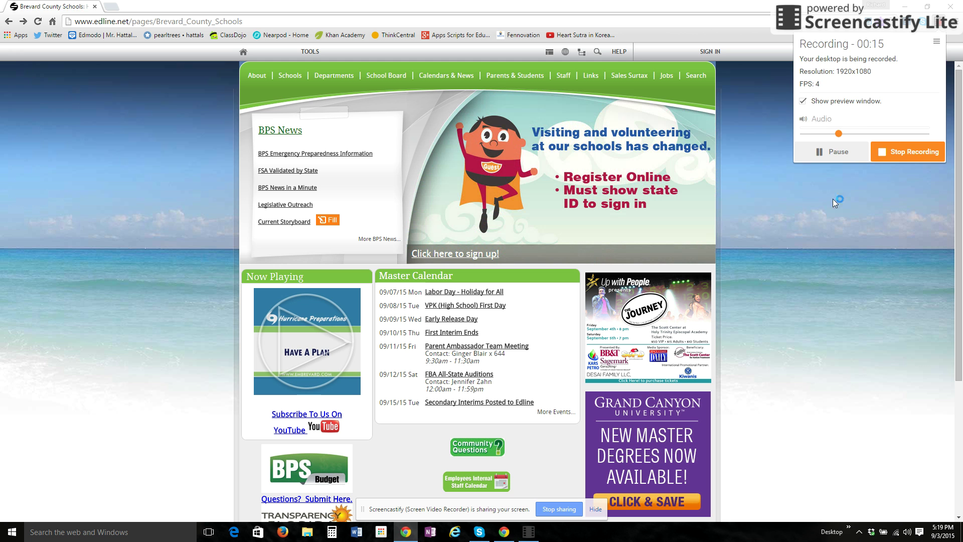
click(833, 199)
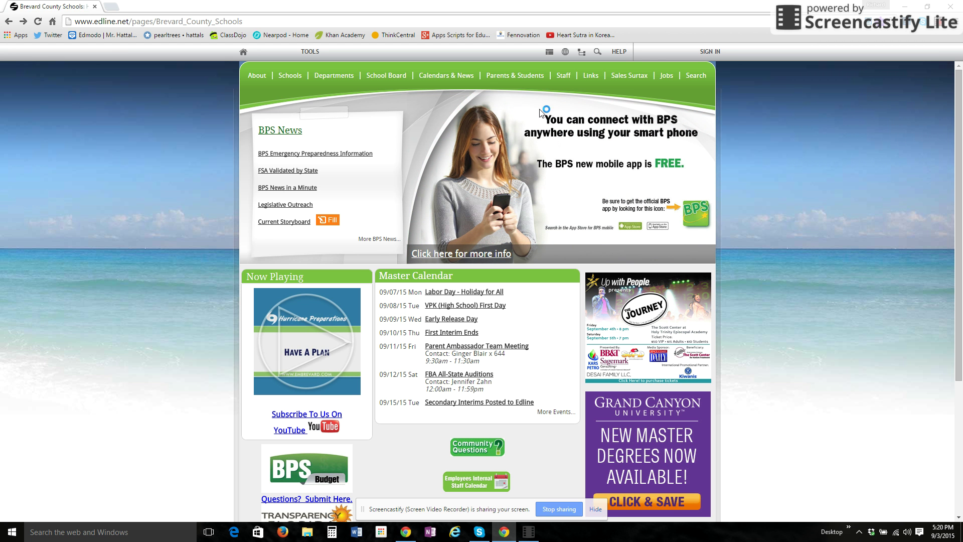
Pick LaunchPad (Learning Management System) from the Links menu
click(590, 76)
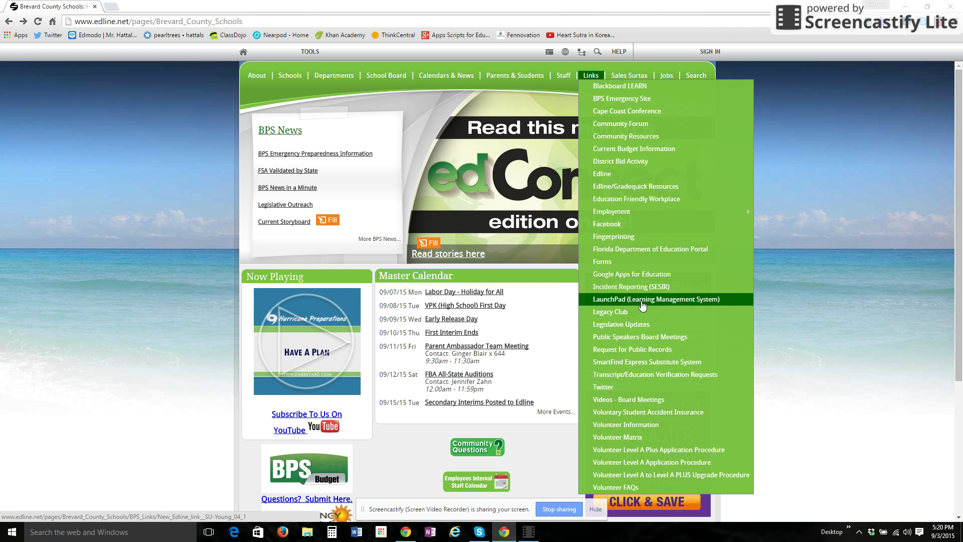
click(643, 301)
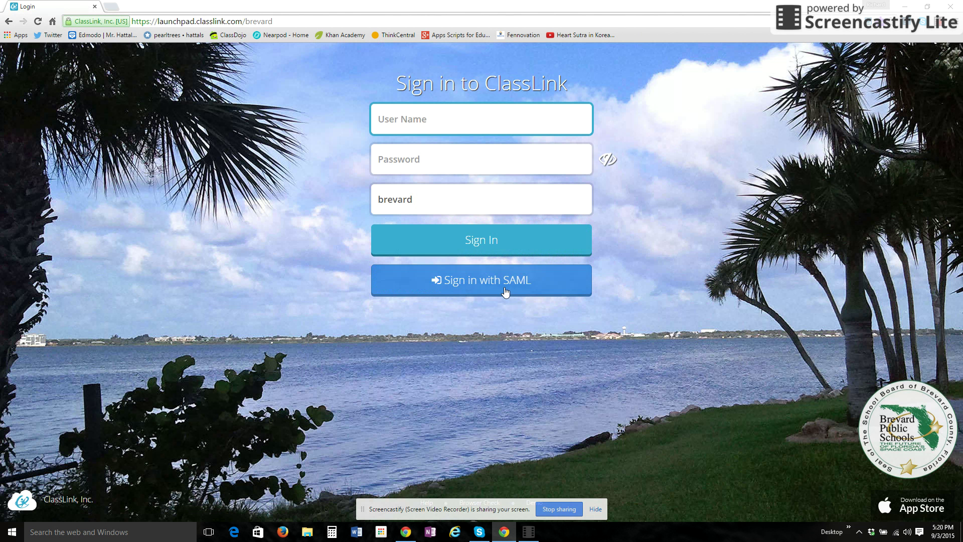
Choose Sign in with SAML and submit the Brevard Public Schools organizational credentials
click(485, 290)
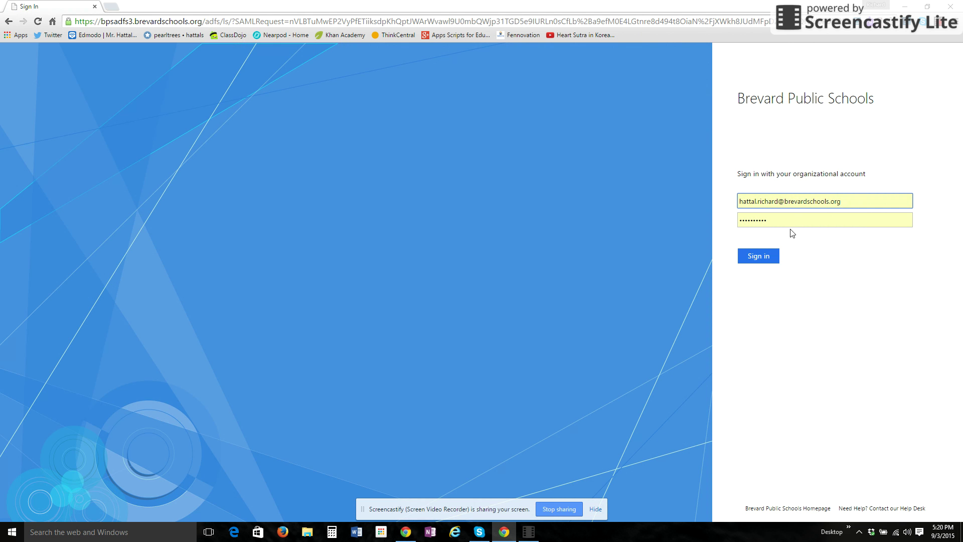
click(769, 260)
Sign in again to load the ClassLink LaunchPad with Office 365, Edmodo and BPS Pearson tiles
click(762, 260)
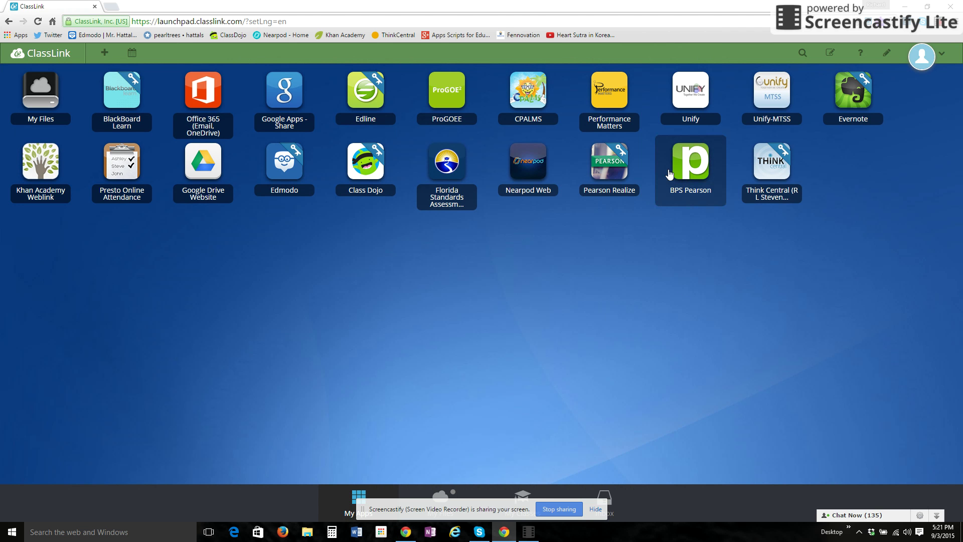
Launch the BPS Pearson tile to reach the enVisionMATH Grade 4 home page
click(693, 168)
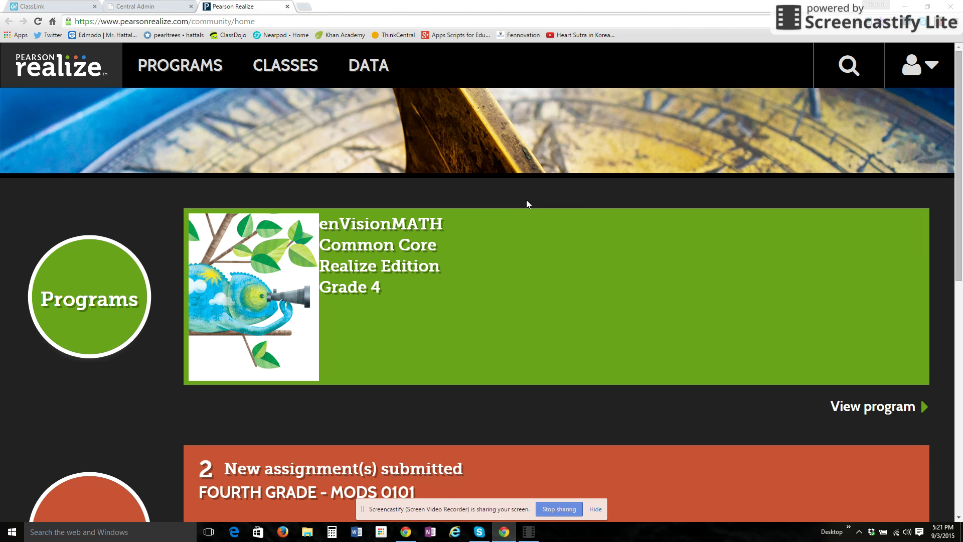
scroll(527, 203, down, 1)
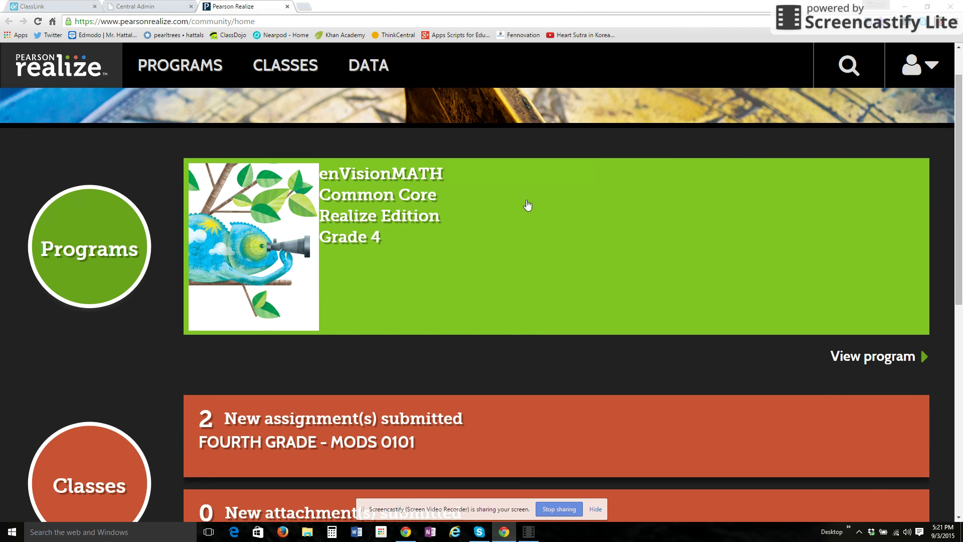
scroll(528, 205, down, 2)
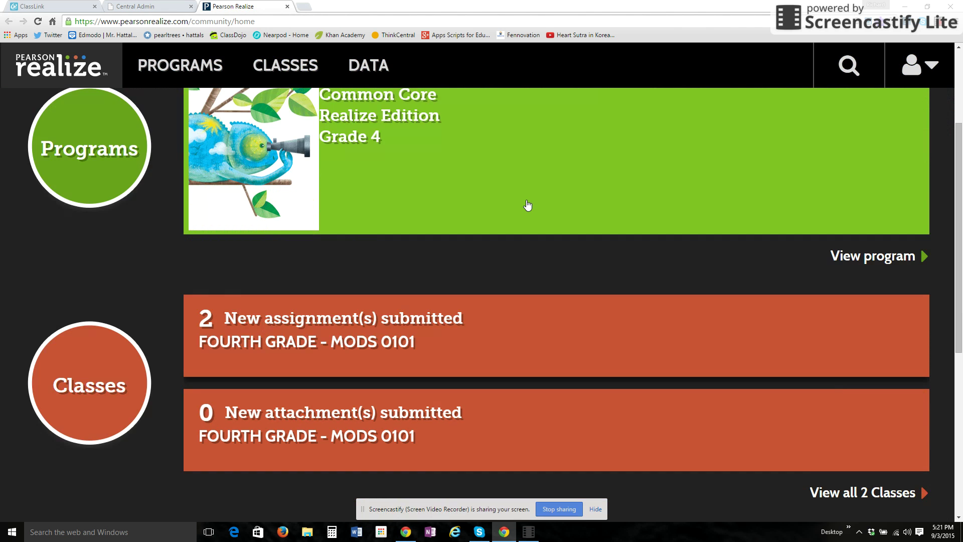
scroll(528, 204, down, 1)
scroll(527, 204, down, 2)
scroll(527, 204, down, 1)
scroll(528, 204, down, 1)
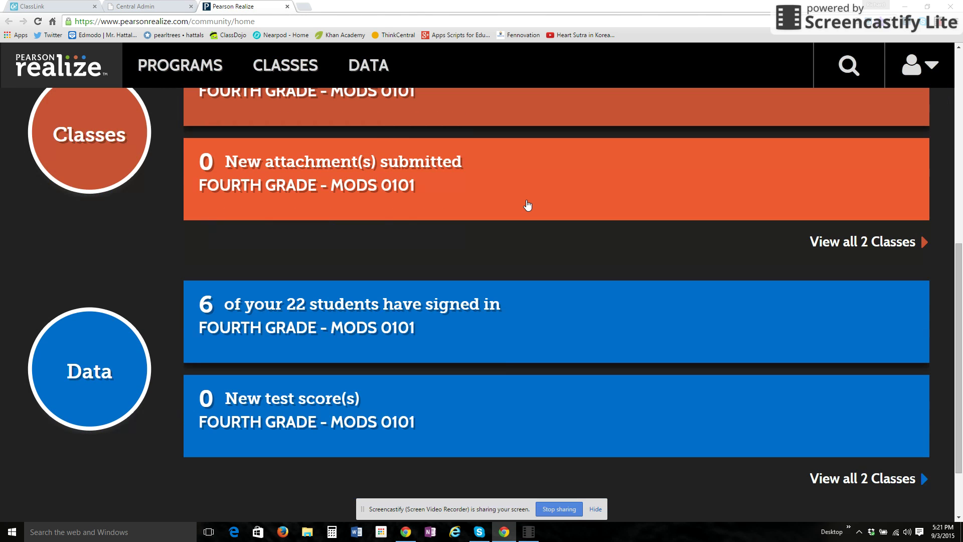
scroll(527, 205, up, 3)
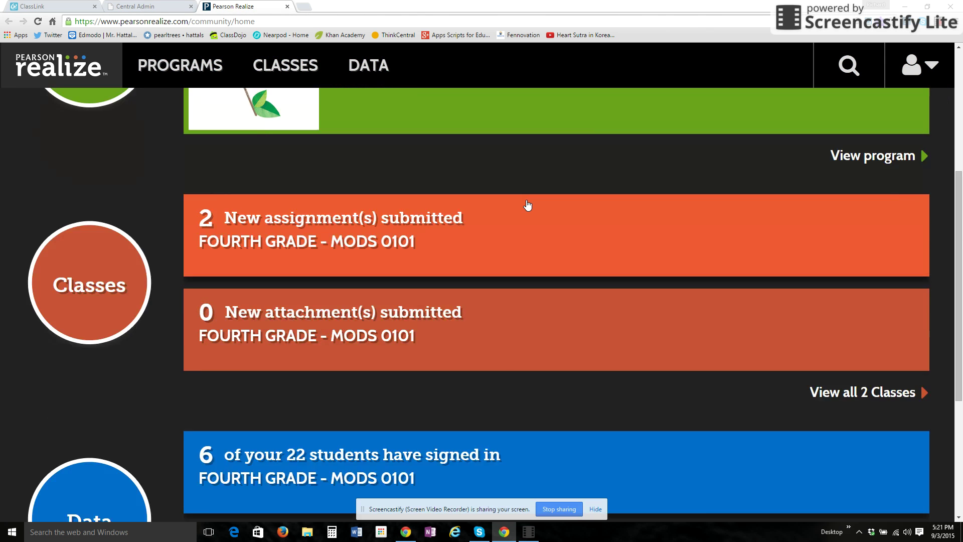
scroll(528, 204, up, 1)
scroll(528, 205, up, 1)
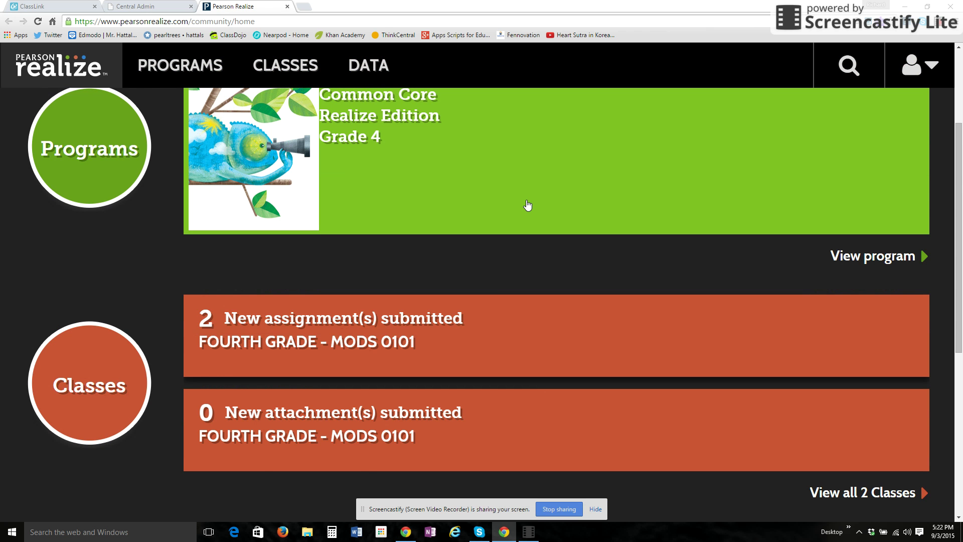
scroll(528, 205, up, 1)
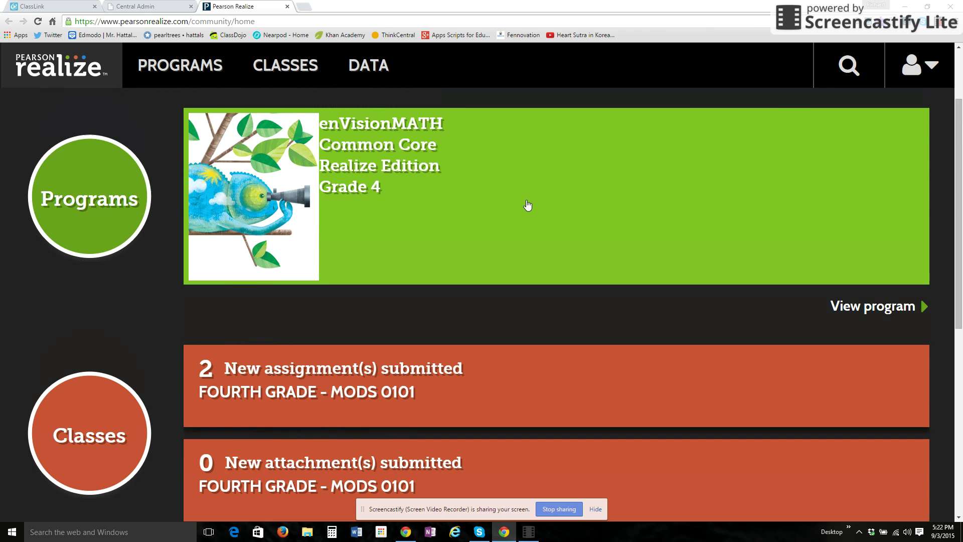
scroll(527, 204, up, 2)
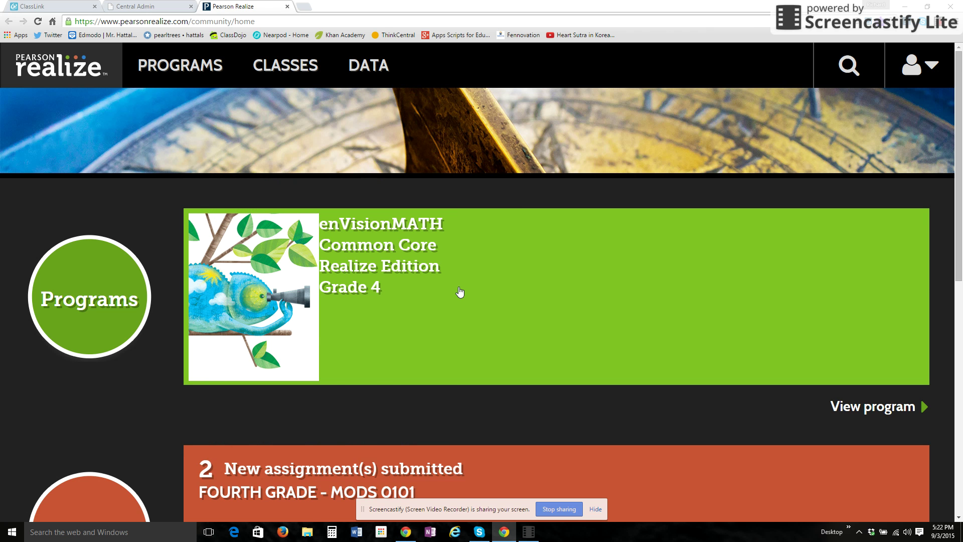
scroll(459, 292, down, 1)
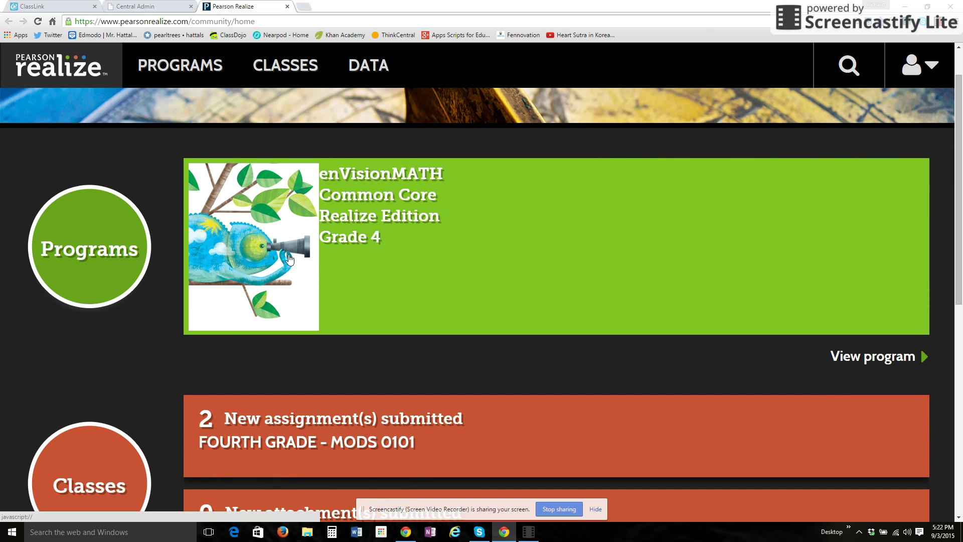
Open the enVisionMATH Grade 4 program and scroll its table of contents to Topic 04
click(289, 226)
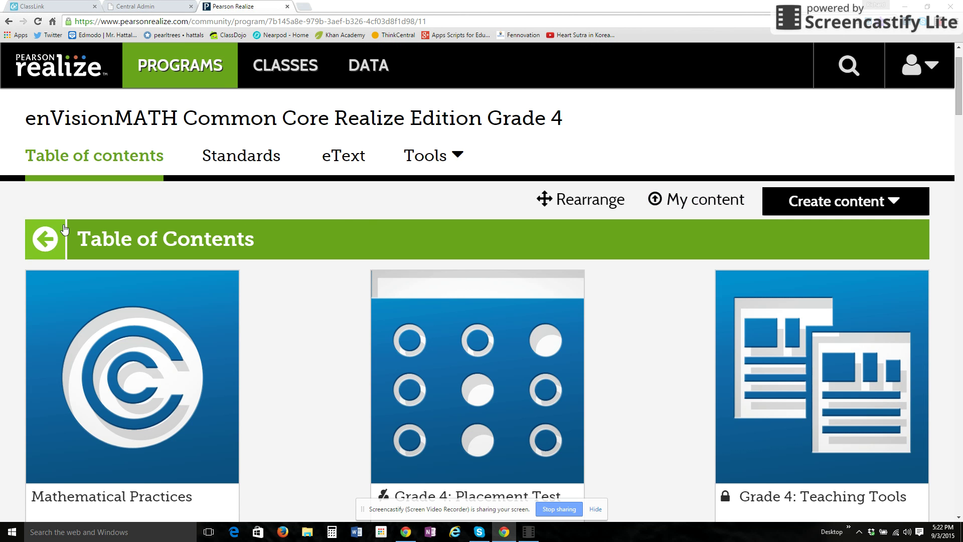
scroll(494, 207, down, 3)
scroll(494, 206, down, 3)
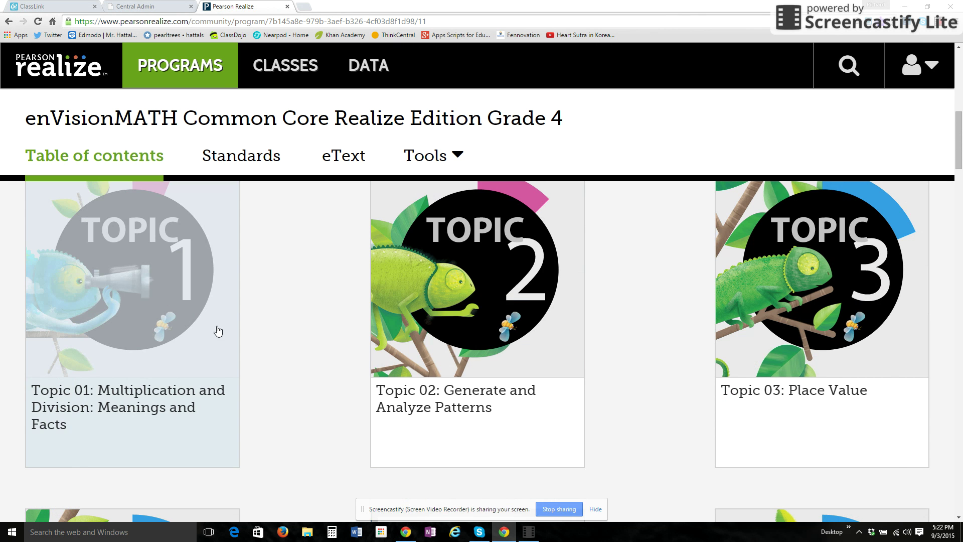
scroll(806, 276, down, 1)
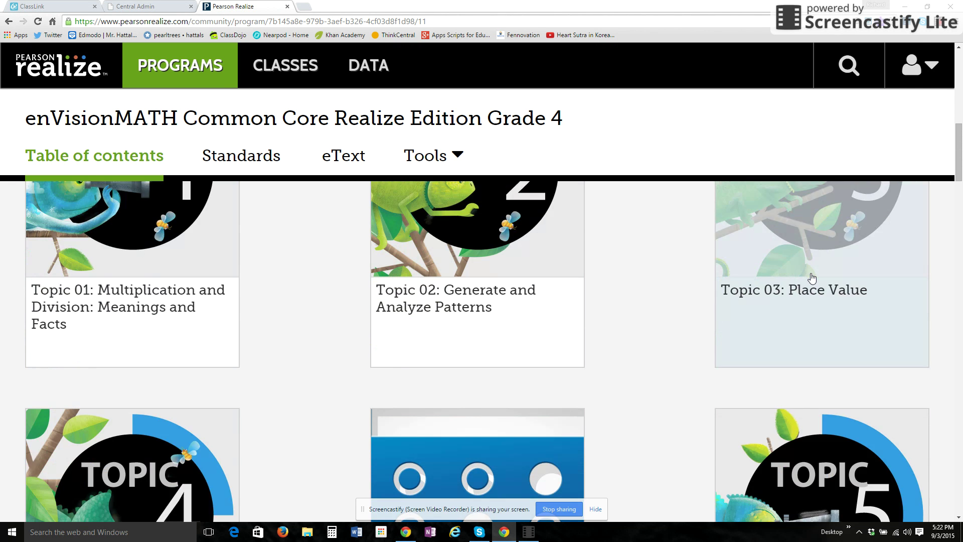
scroll(807, 278, down, 2)
scroll(155, 387, up, 1)
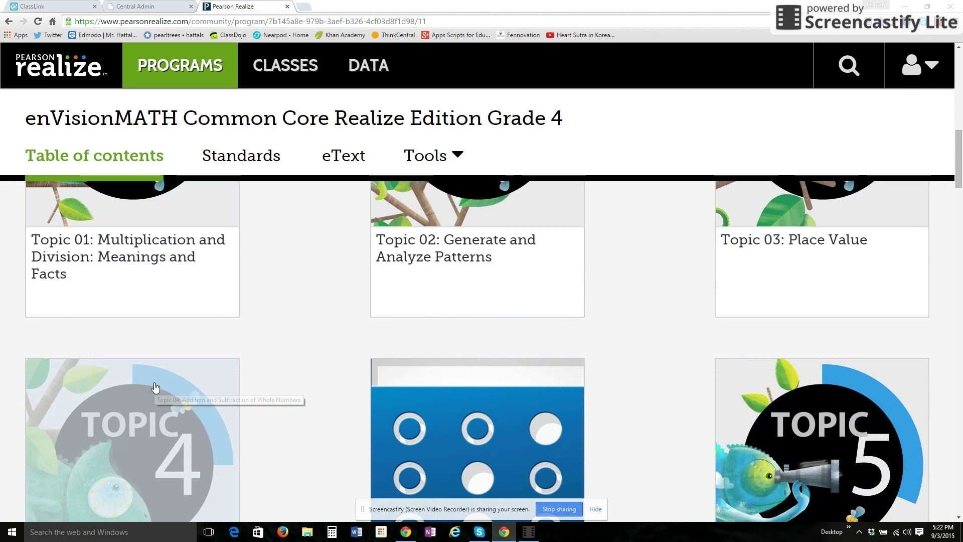
scroll(156, 380, down, 1)
scroll(156, 380, down, 1)
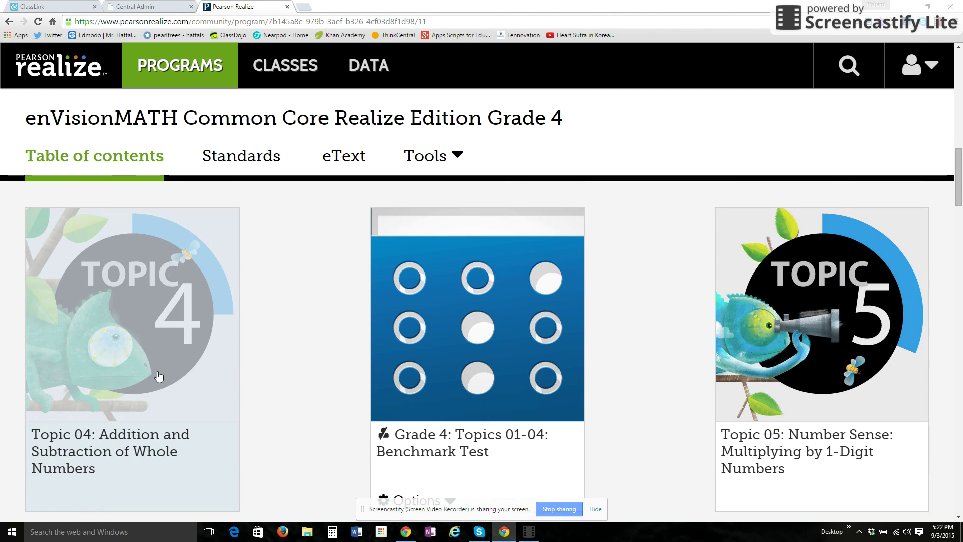
Open Topic 04 and scroll through lessons 04-03 to 04-06 and its tests
click(162, 343)
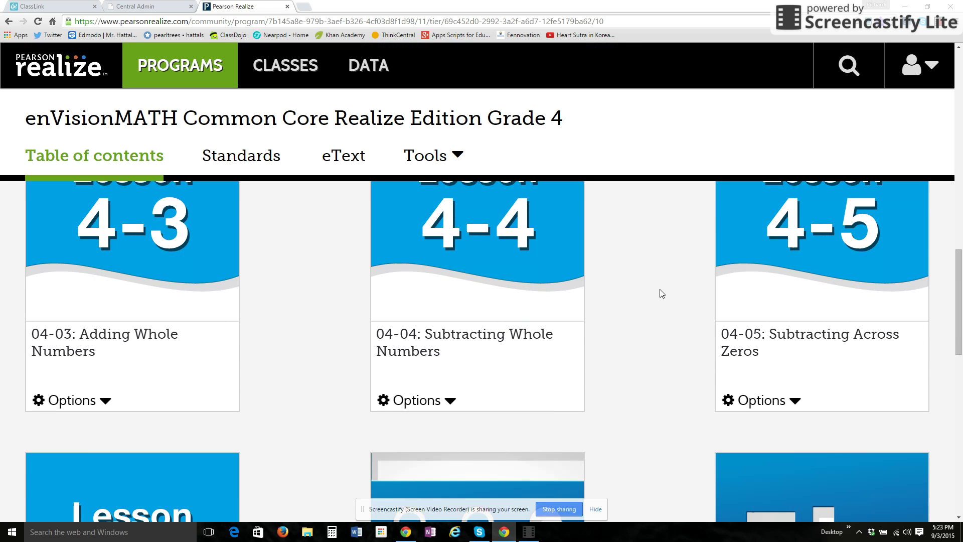
scroll(660, 294, up, 3)
scroll(660, 293, up, 2)
scroll(661, 294, up, 1)
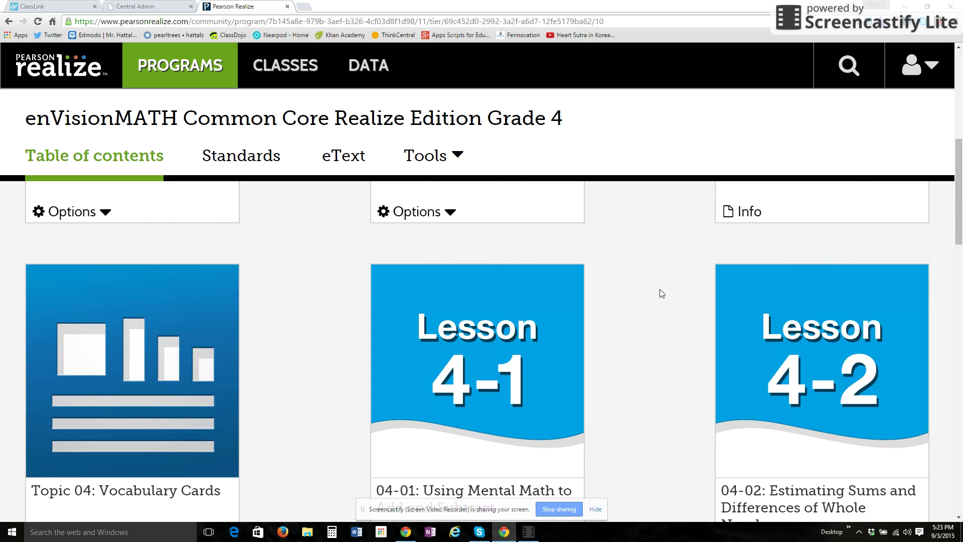
scroll(660, 294, up, 3)
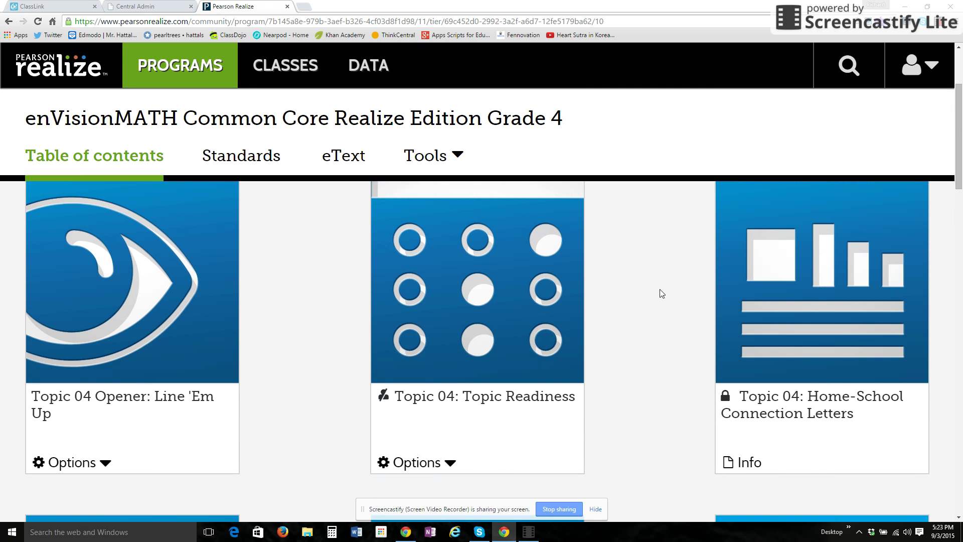
scroll(652, 293, down, 2)
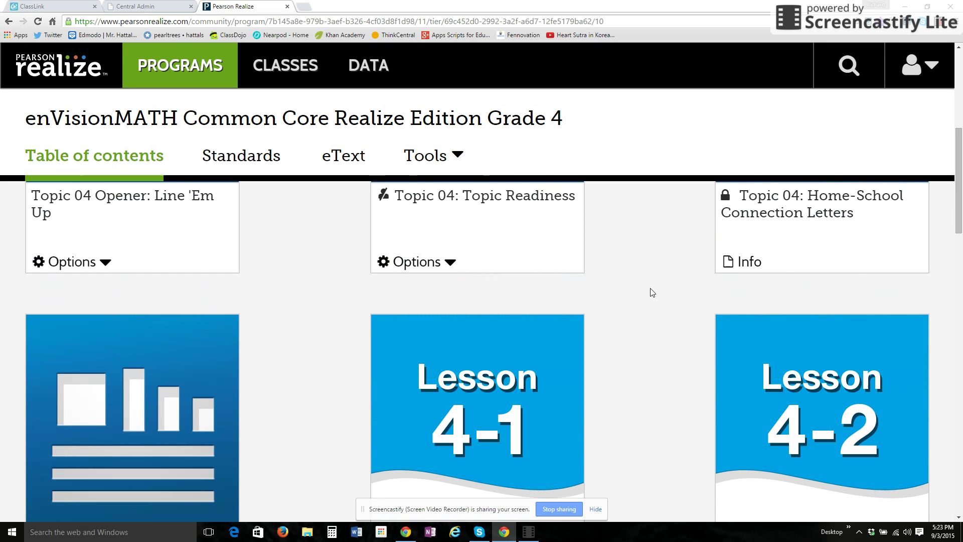
scroll(652, 293, down, 2)
scroll(651, 292, down, 1)
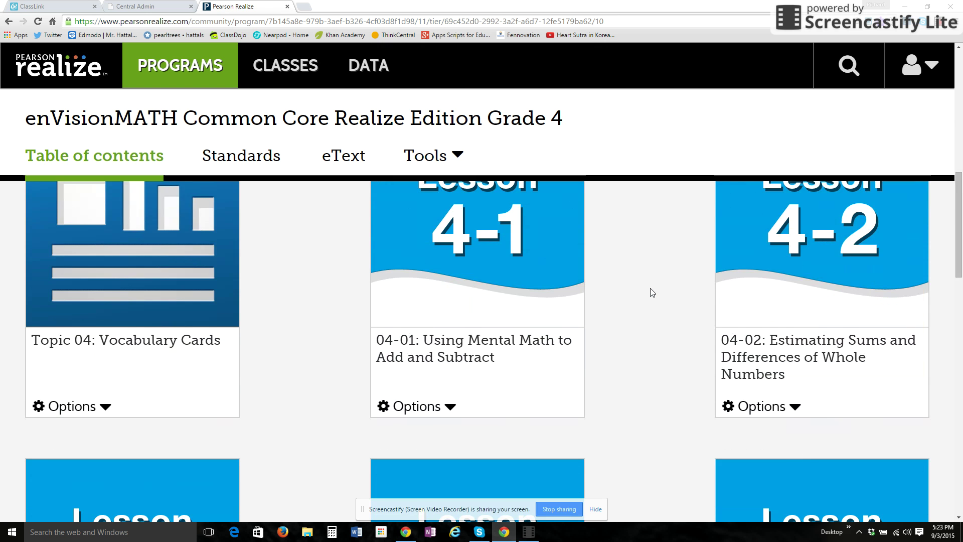
scroll(651, 292, down, 1)
scroll(652, 292, down, 1)
scroll(651, 293, down, 2)
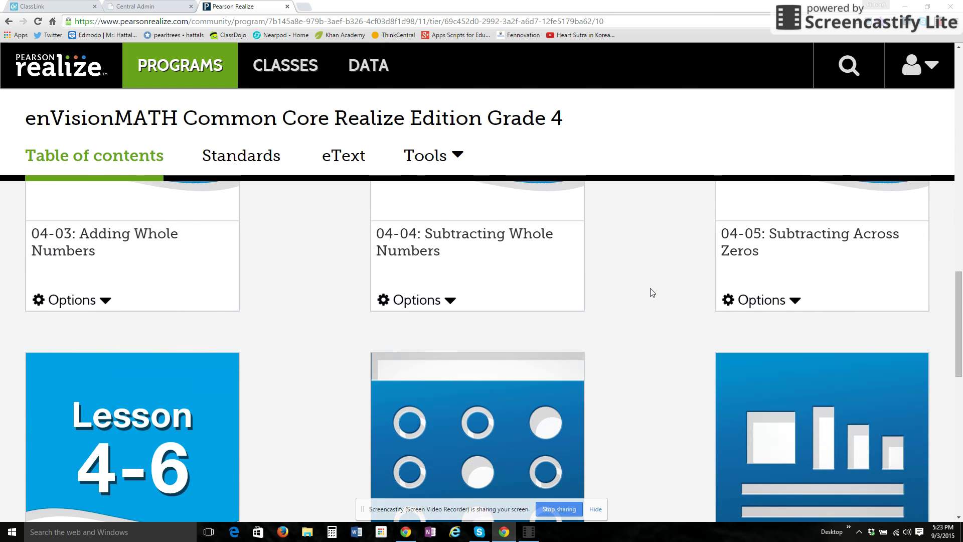
scroll(652, 293, down, 2)
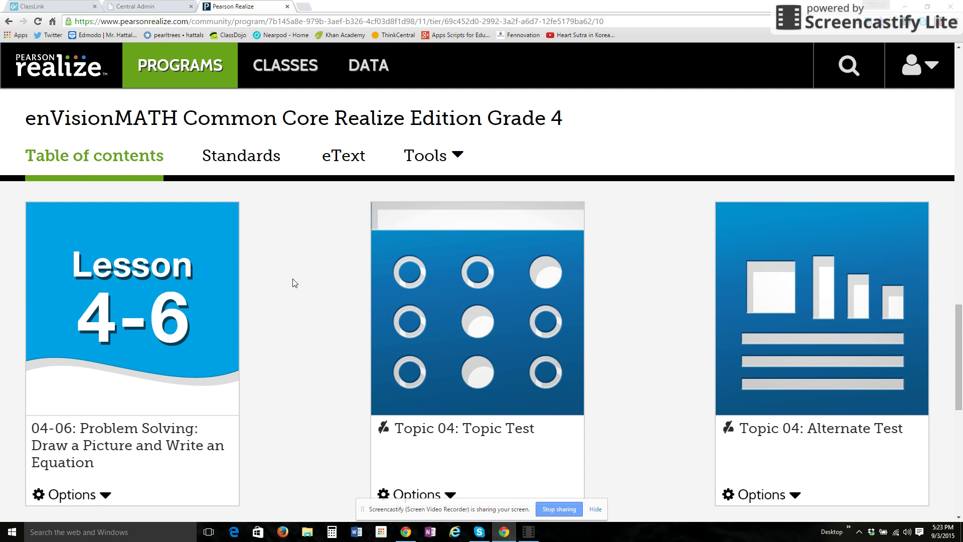
scroll(295, 283, down, 1)
scroll(295, 283, up, 1)
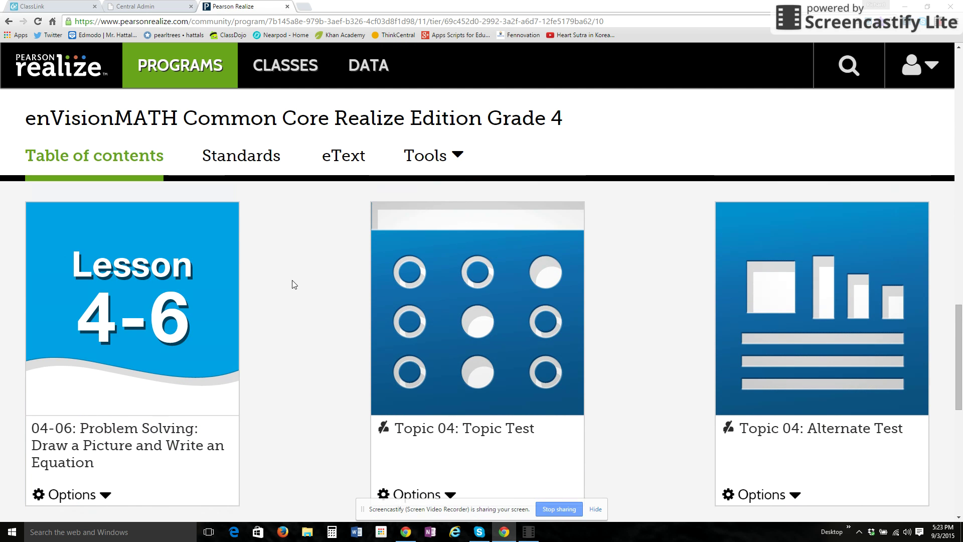
scroll(639, 301, down, 1)
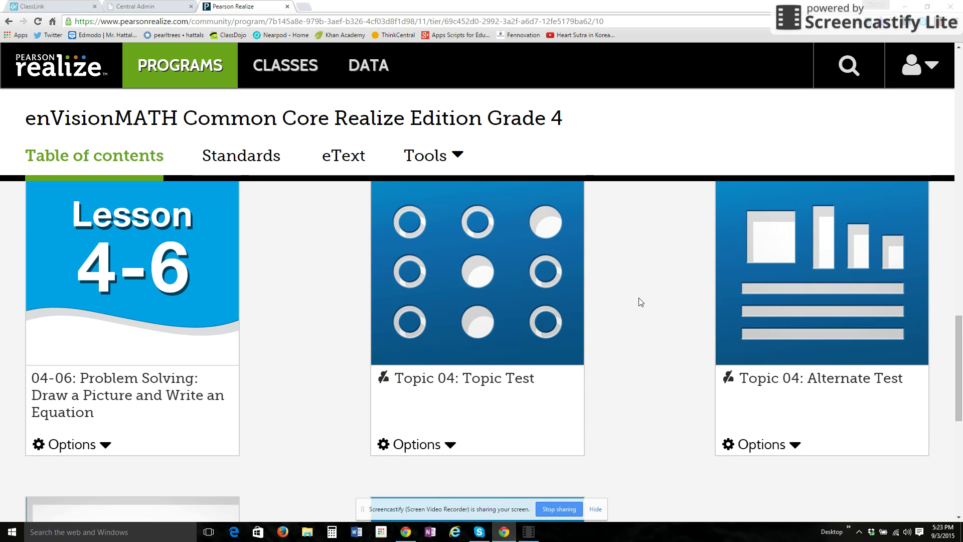
scroll(640, 301, down, 2)
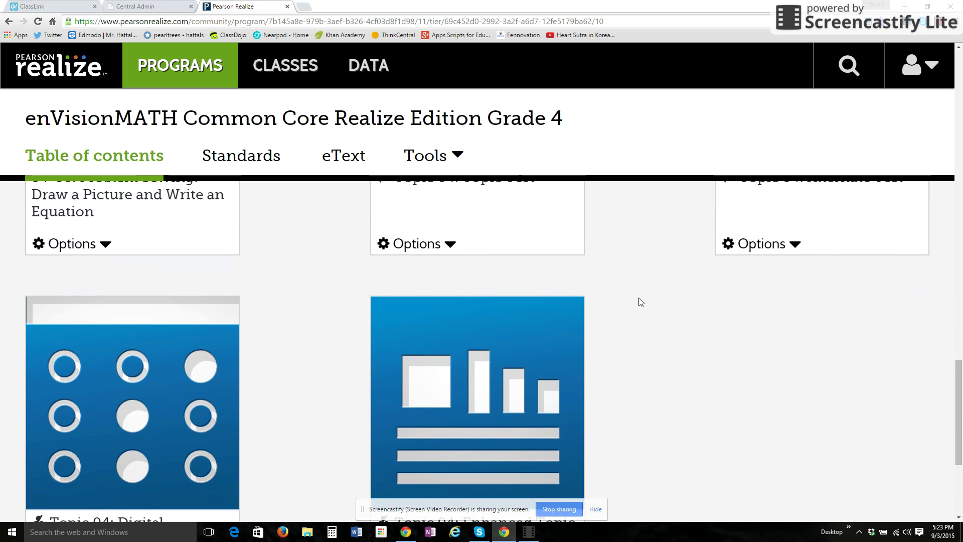
scroll(639, 301, down, 1)
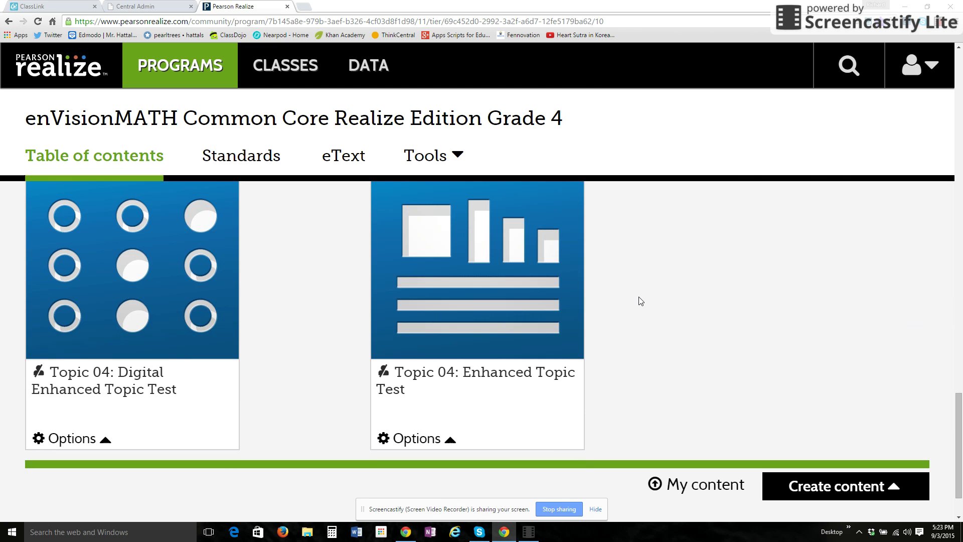
scroll(640, 302, up, 1)
scroll(639, 302, up, 3)
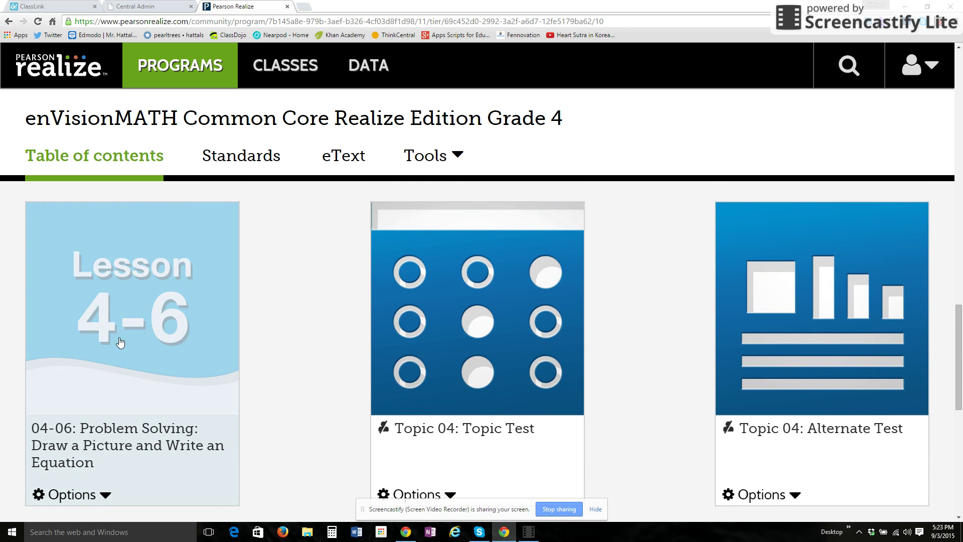
scroll(298, 321, up, 2)
scroll(299, 321, up, 3)
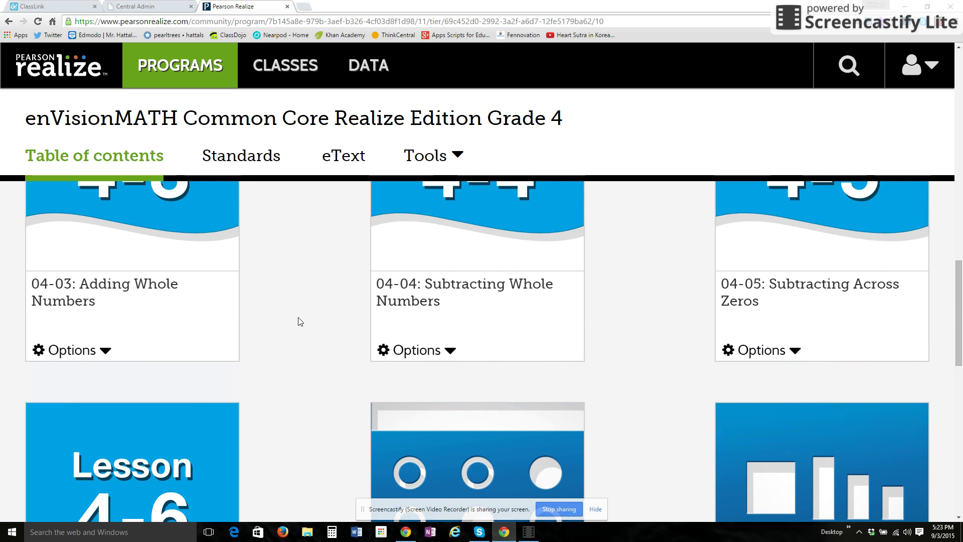
Return home via the Realize logo and scroll the Programs, Classes and Data cards
click(41, 71)
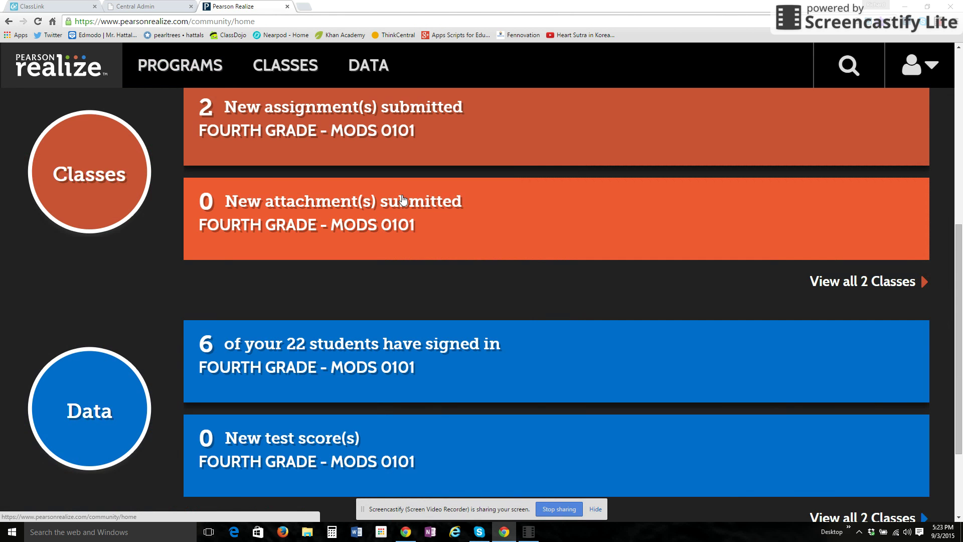
scroll(430, 200, up, 1)
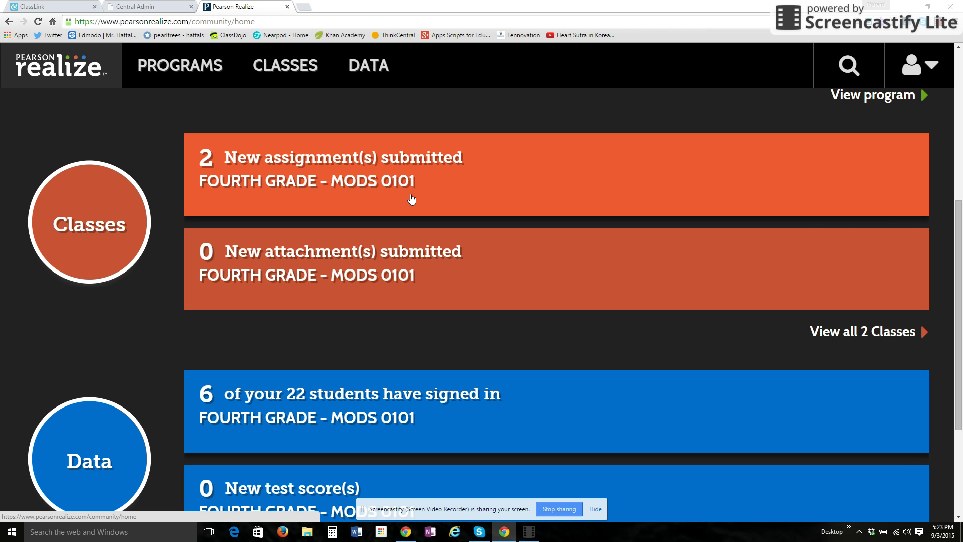
scroll(411, 198, down, 1)
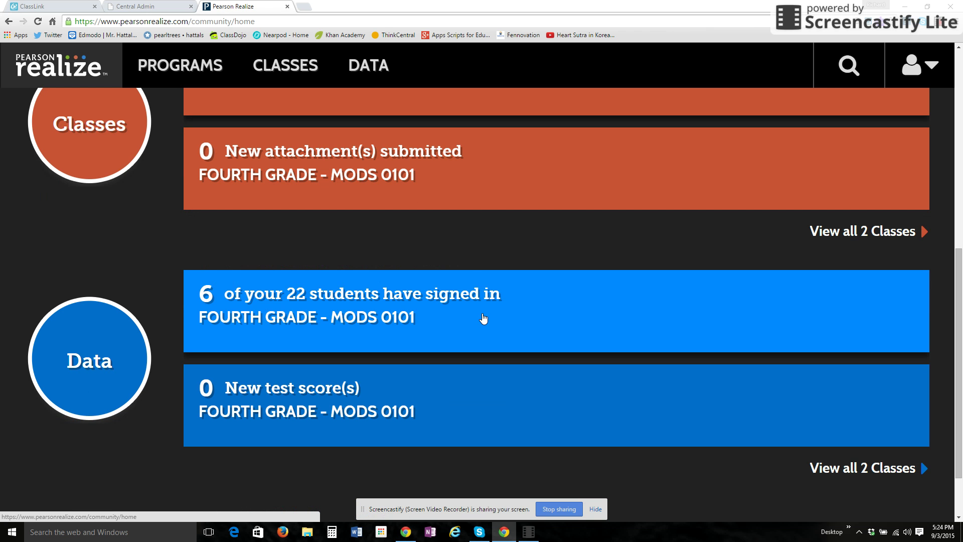
scroll(484, 319, up, 3)
scroll(484, 318, up, 1)
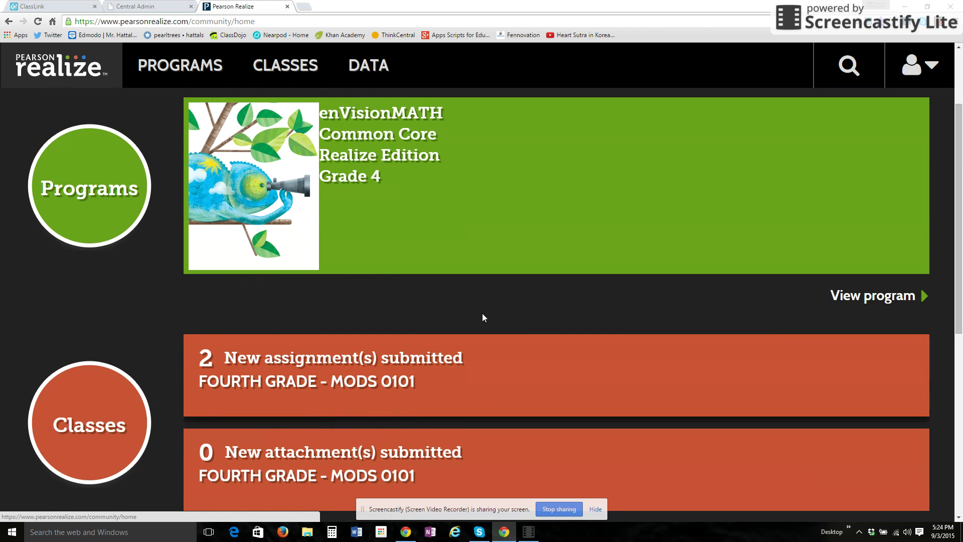
Zoom Chrome out to about 110% so the whole dashboard fits
click(954, 22)
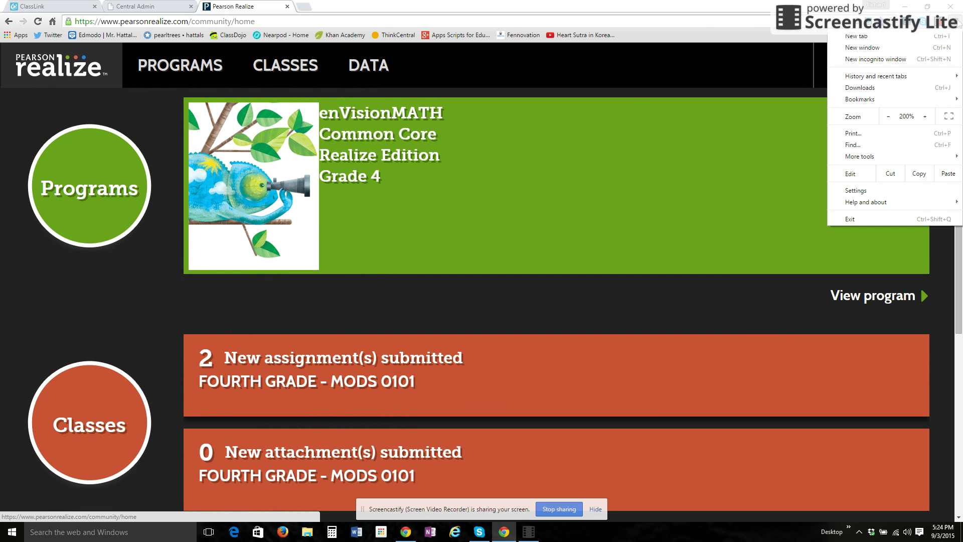
click(888, 119)
click(888, 119)
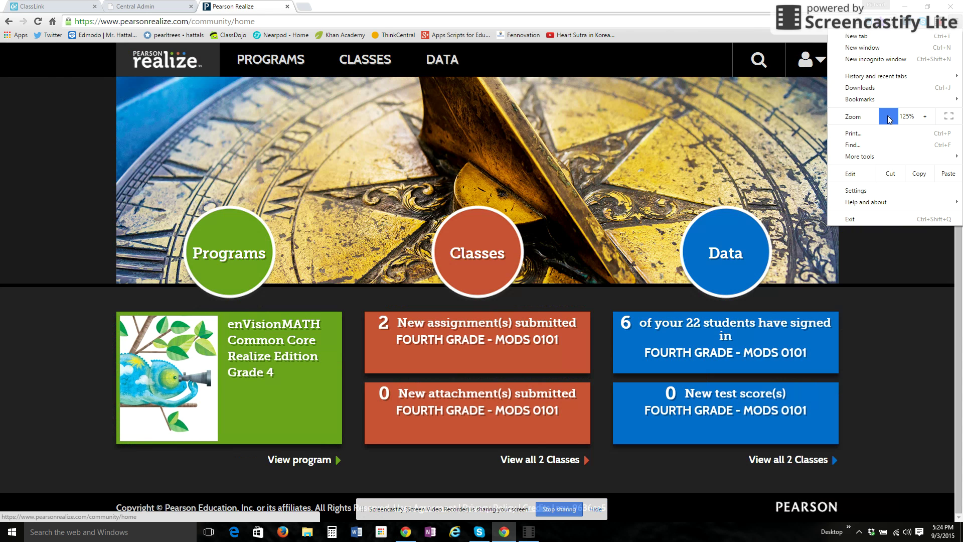
click(887, 116)
click(811, 391)
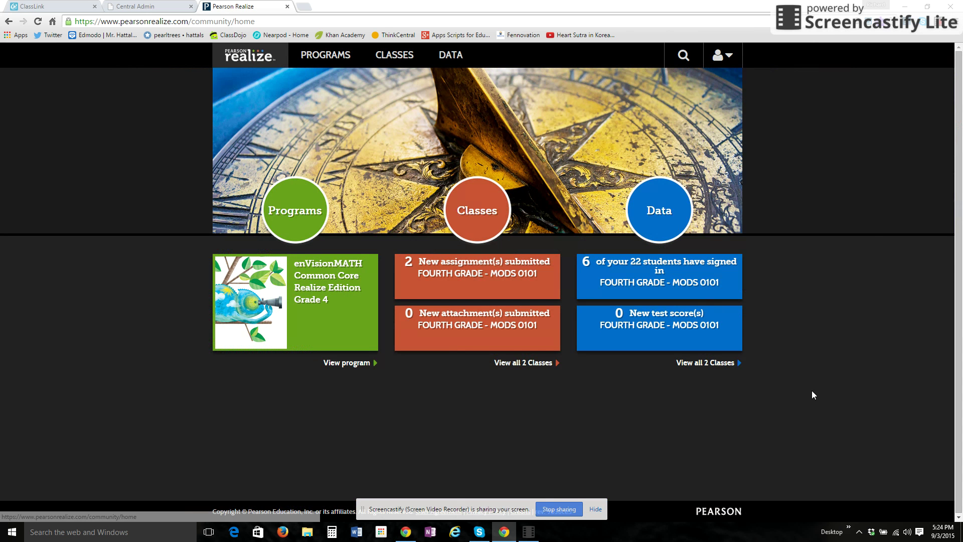